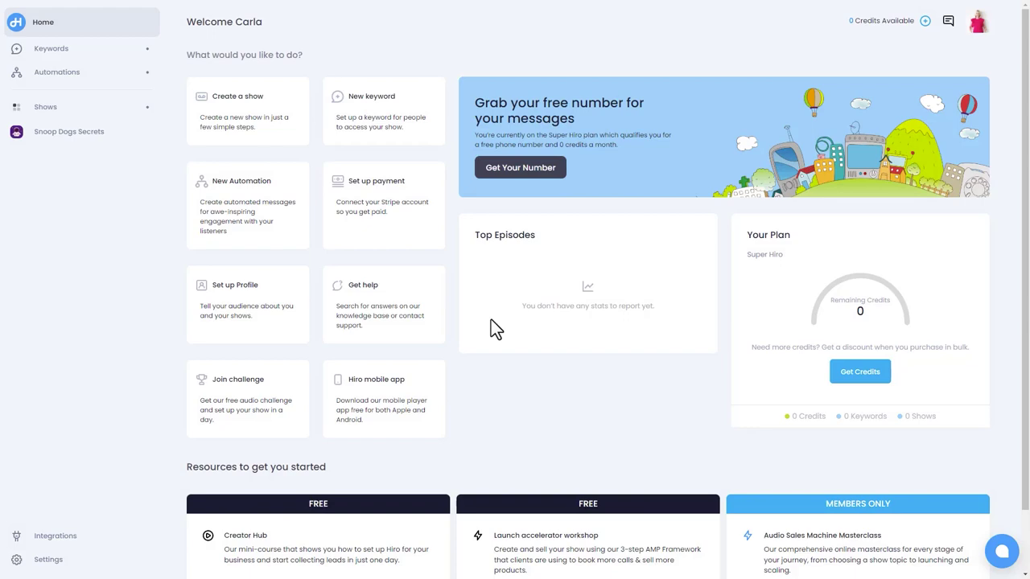
Claim a free local number with area code 231, picking the third number offered.
{"action": "left_click", "coordinate": [520, 170]}
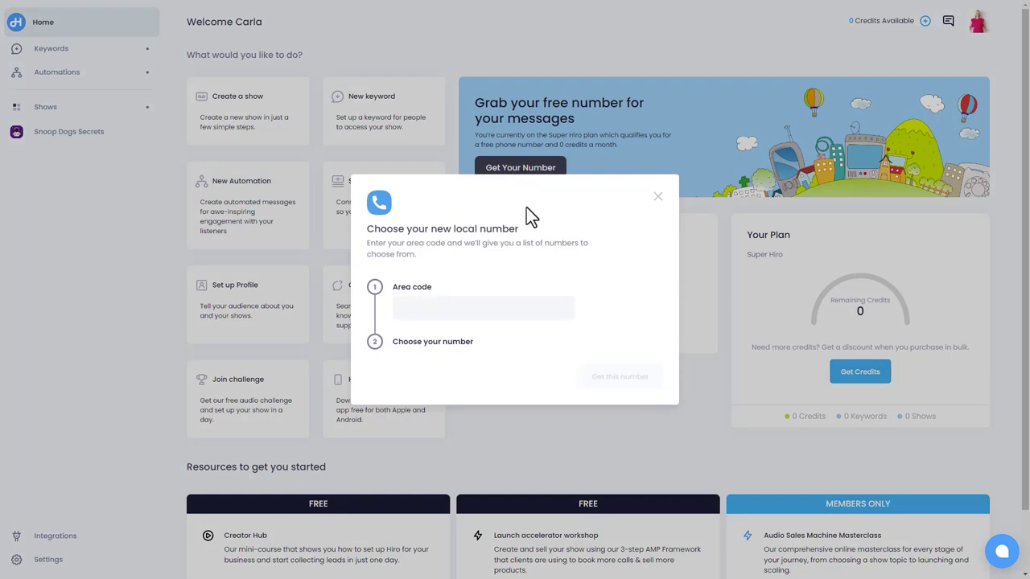
{"action": "type", "text": "231"}
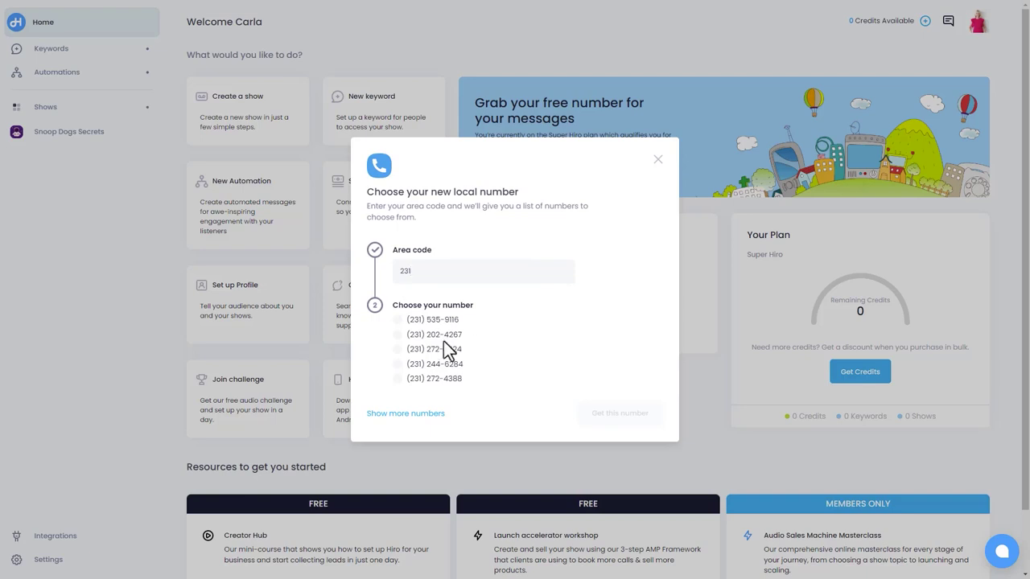
{"action": "left_click", "coordinate": [396, 351]}
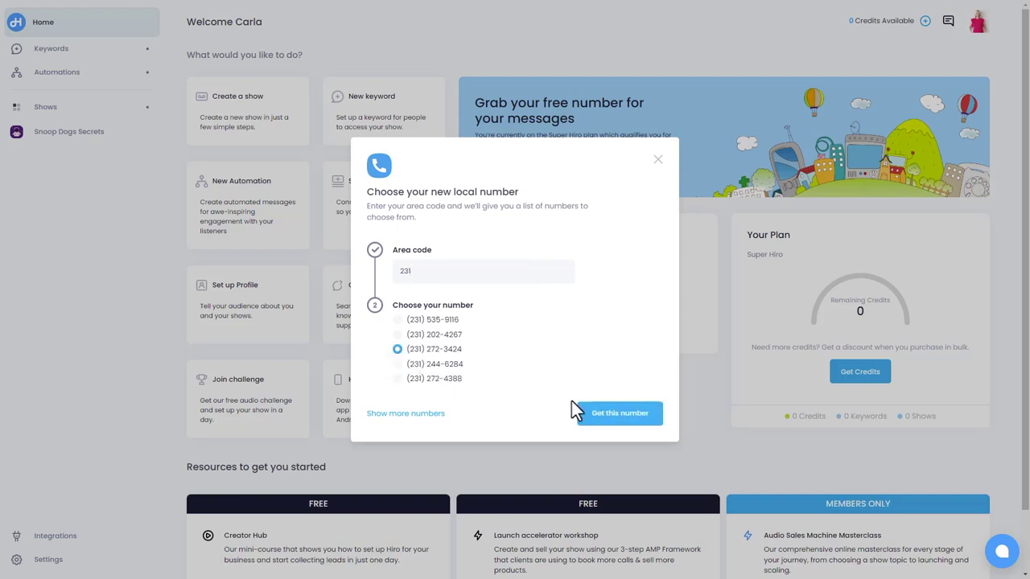
{"action": "left_click", "coordinate": [621, 416]}
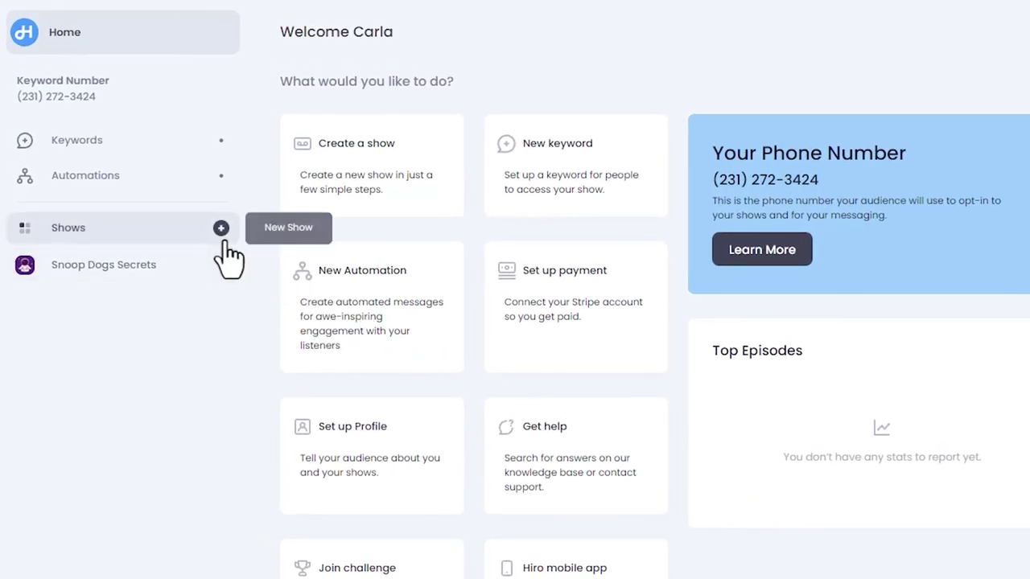
Start a new show from scratch, title it Demo Axel, and enter the creator's name.
{"action": "left_click", "coordinate": [221, 229]}
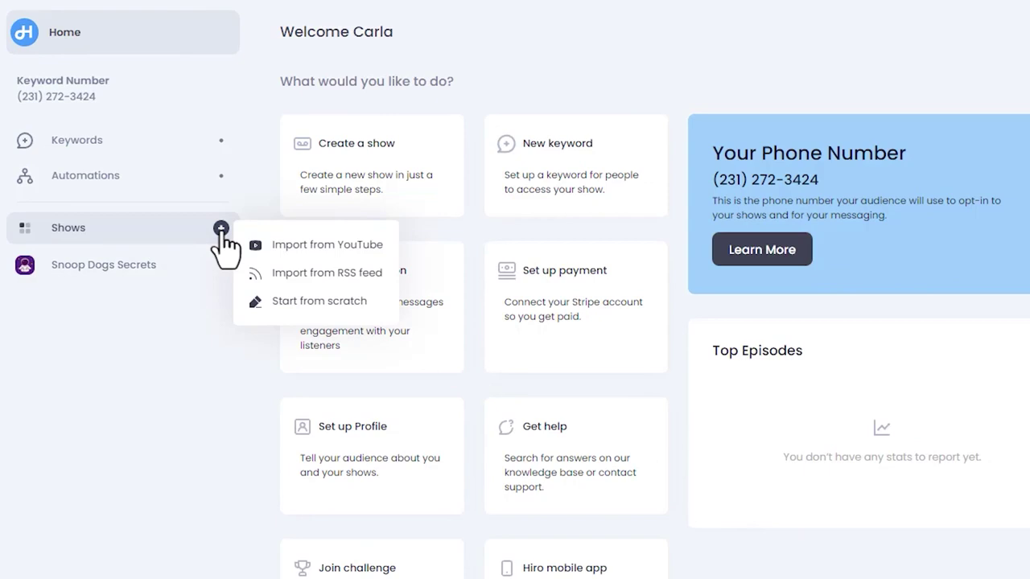
{"action": "left_click", "coordinate": [318, 303]}
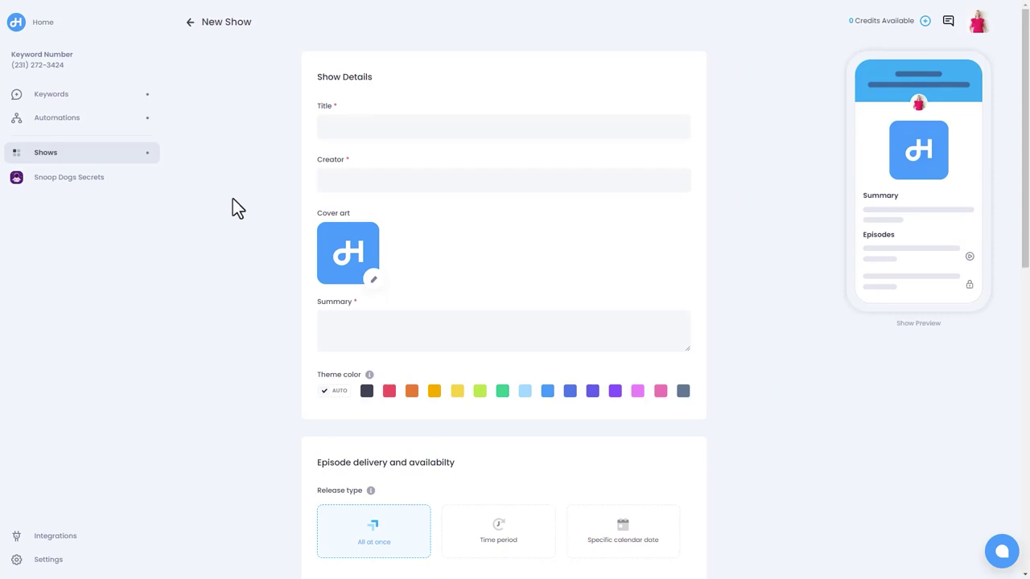
{"action": "type", "text": "Demo Axel"}
{"action": "type", "text": "John Doe"}
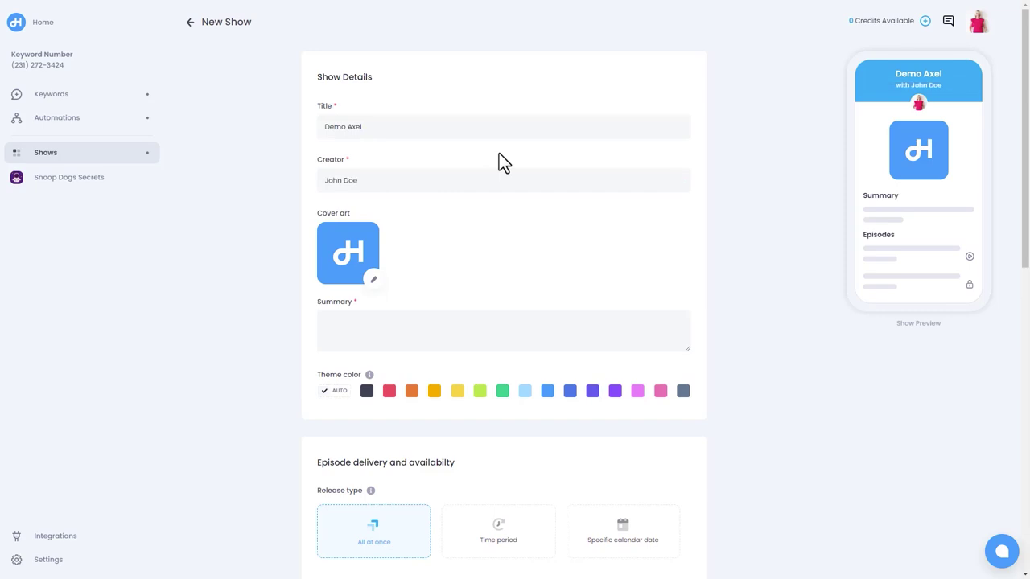
Create the show's cover art with the crossed pencil and brush symbol on a light pink-purple background.
{"action": "left_click", "coordinate": [374, 282]}
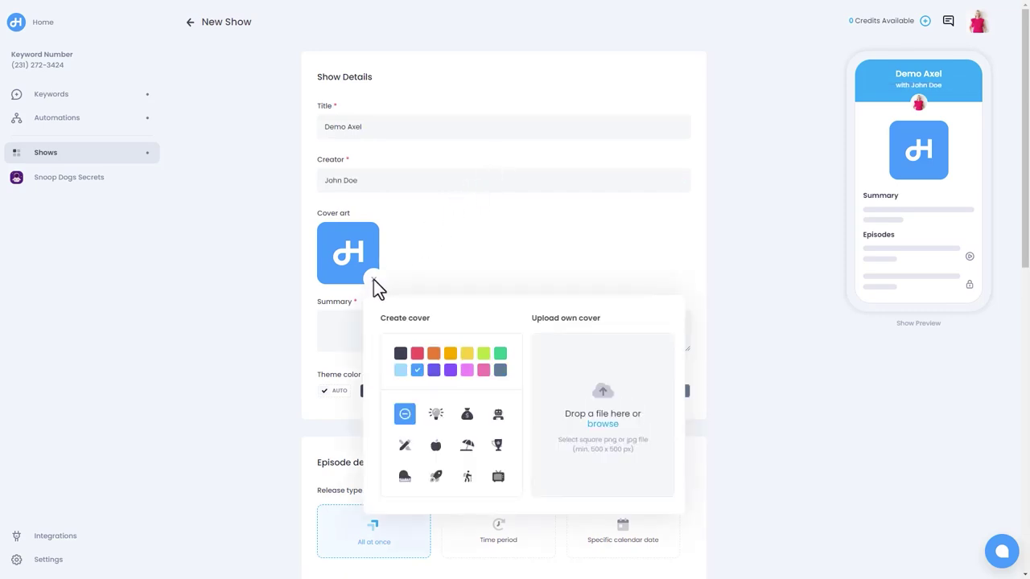
{"action": "left_click", "coordinate": [405, 445]}
{"action": "left_click", "coordinate": [467, 370]}
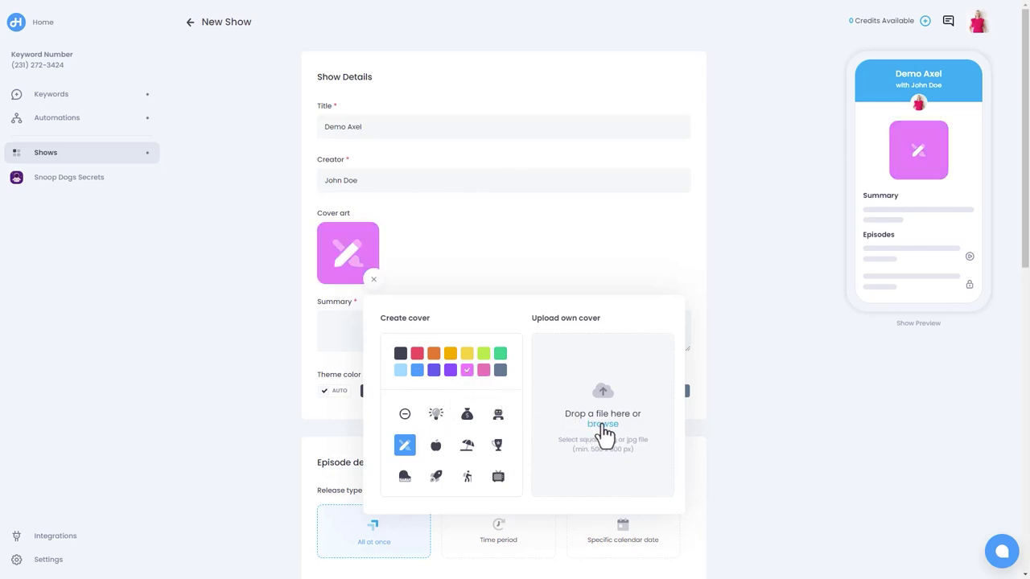
{"action": "left_click", "coordinate": [374, 281]}
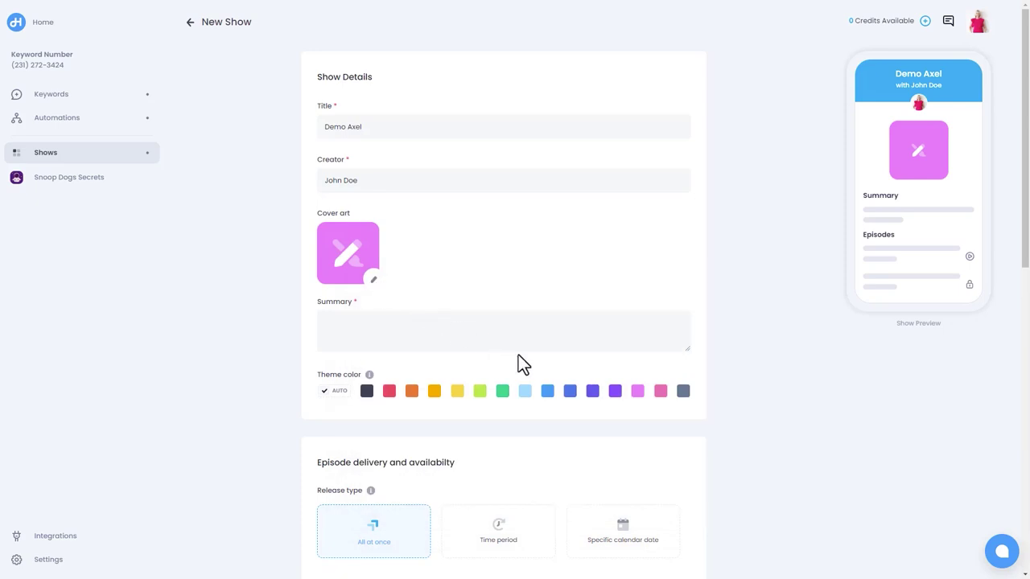
Enter the Lorem Ipsum placeholder summary, choose the green theme color, and set the release type to Time period.
{"action": "type", "text": "Lorem Ipsum is simply dummy text of the printing and typesetting industry. Lorem Ipsum has been the industry's standard dummy text ever since the 1500s."}
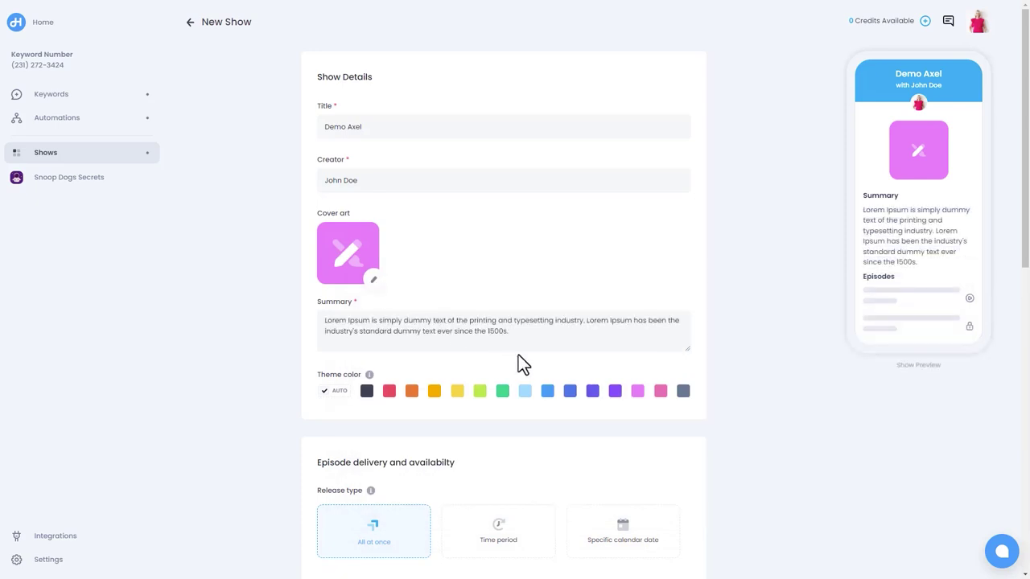
{"action": "left_click", "coordinate": [502, 392]}
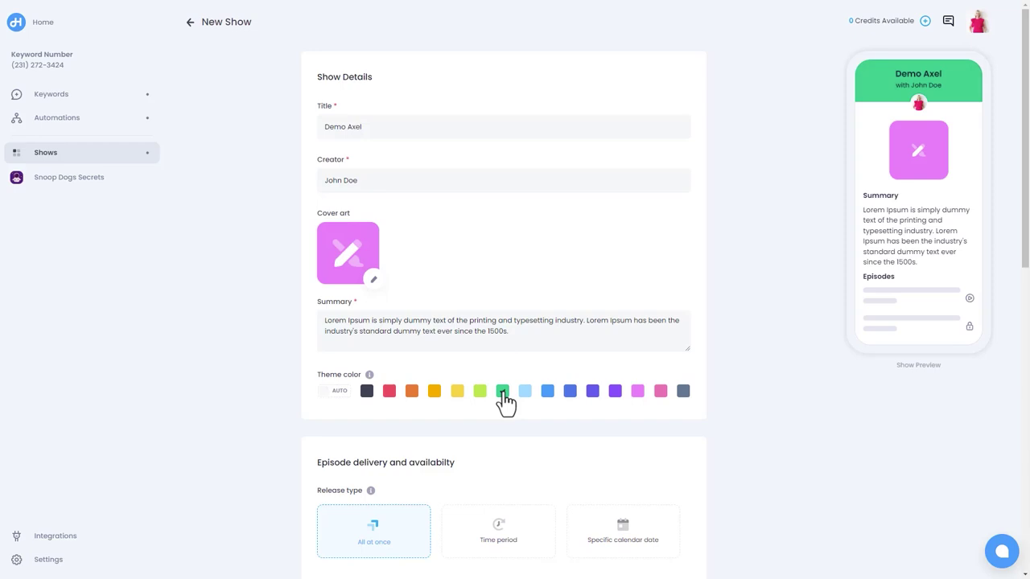
{"action": "scroll", "coordinate": [503, 392], "scroll_direction": "down", "scroll_amount": 3}
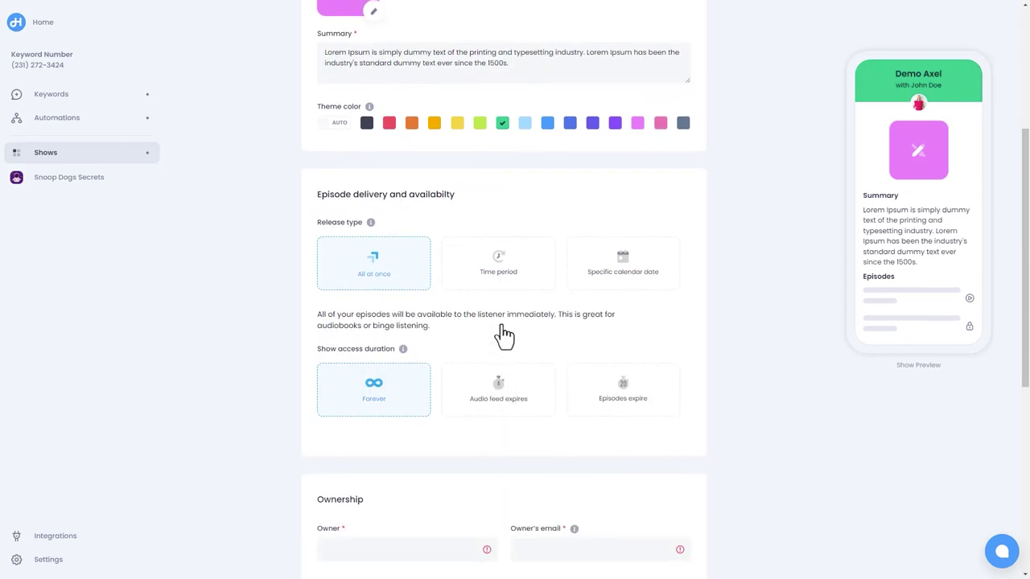
{"action": "left_click", "coordinate": [500, 285]}
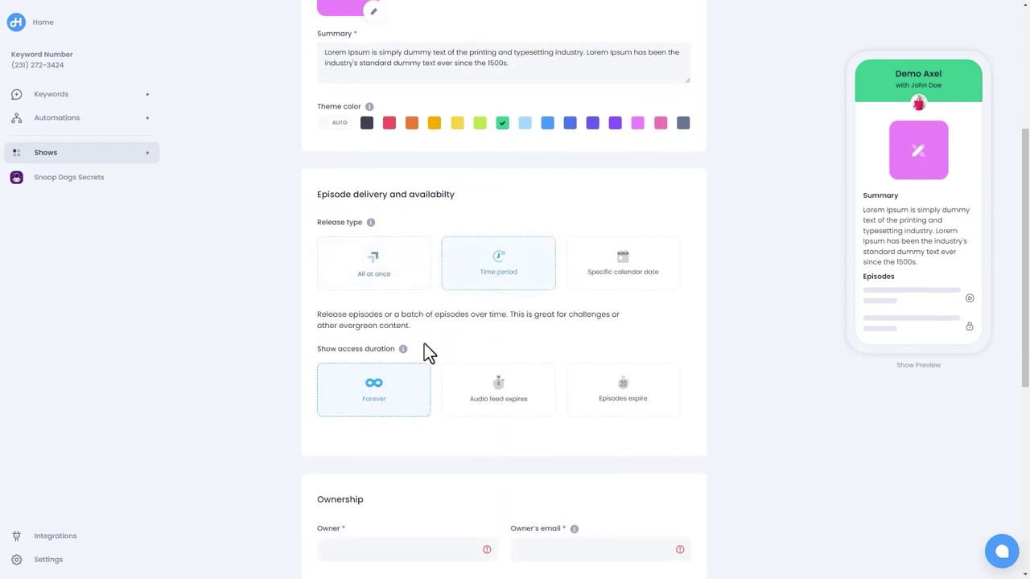
Complete the owner's name, owner's email and copyright "2021 Doe USA, Inc. All rights reserved", and create the show.
{"action": "scroll", "coordinate": [374, 389], "scroll_direction": "down", "scroll_amount": 4}
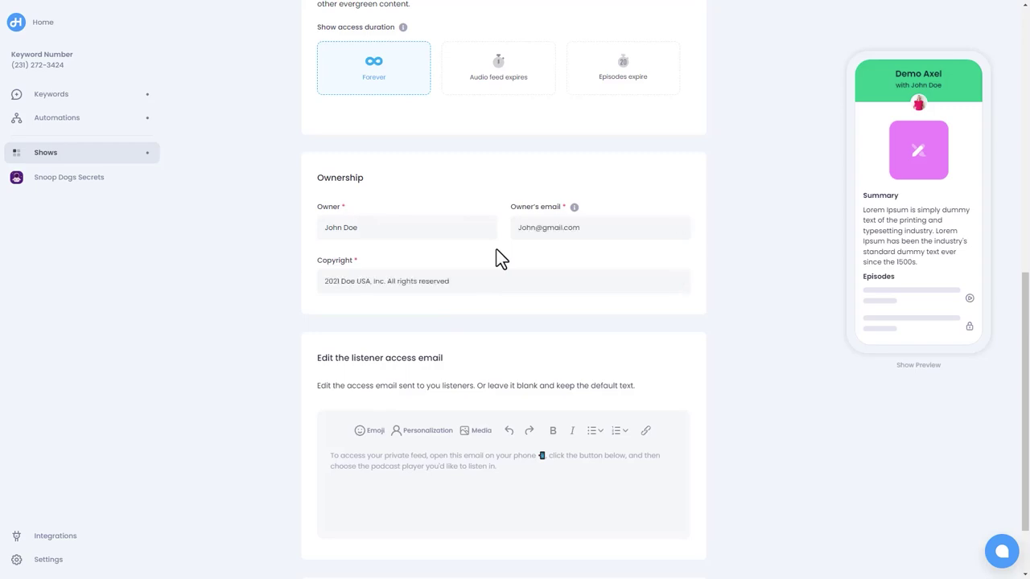
{"action": "scroll", "coordinate": [496, 249], "scroll_direction": "down", "scroll_amount": 1}
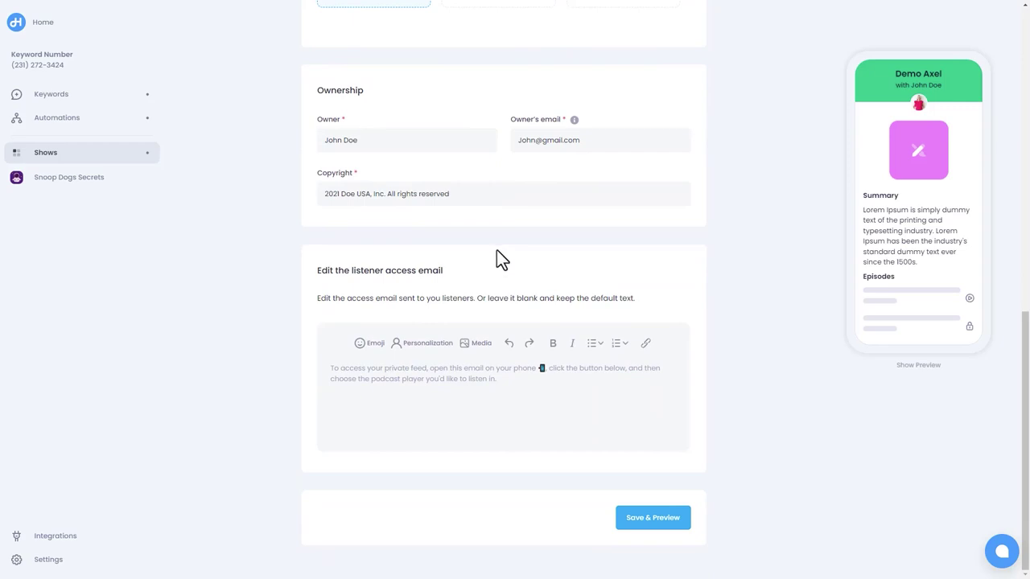
{"action": "left_click", "coordinate": [654, 519]}
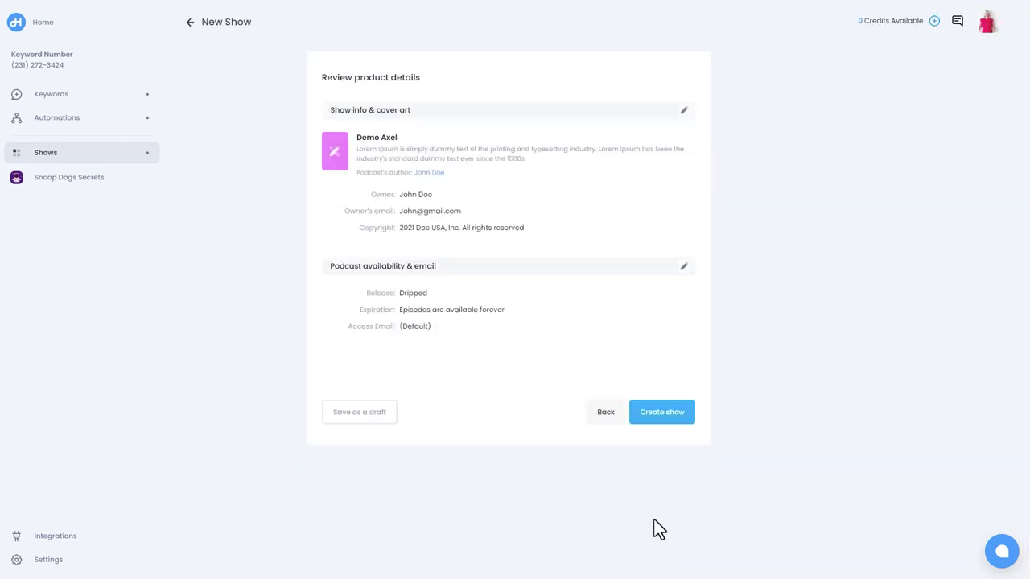
{"action": "left_click", "coordinate": [661, 417]}
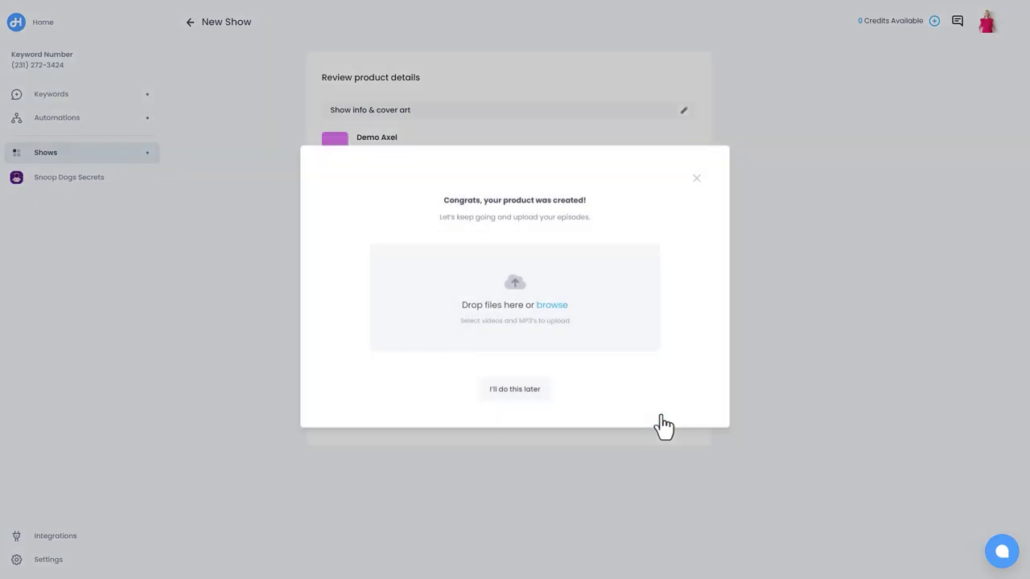
Upload the audio files Ep - 1, Ep - 2 and Ep - 3 as episodes and publish all three.
{"action": "left_click", "coordinate": [553, 322]}
{"action": "left_click_drag", "start_coordinate": [146, 115], "coordinate": [132, 80]}
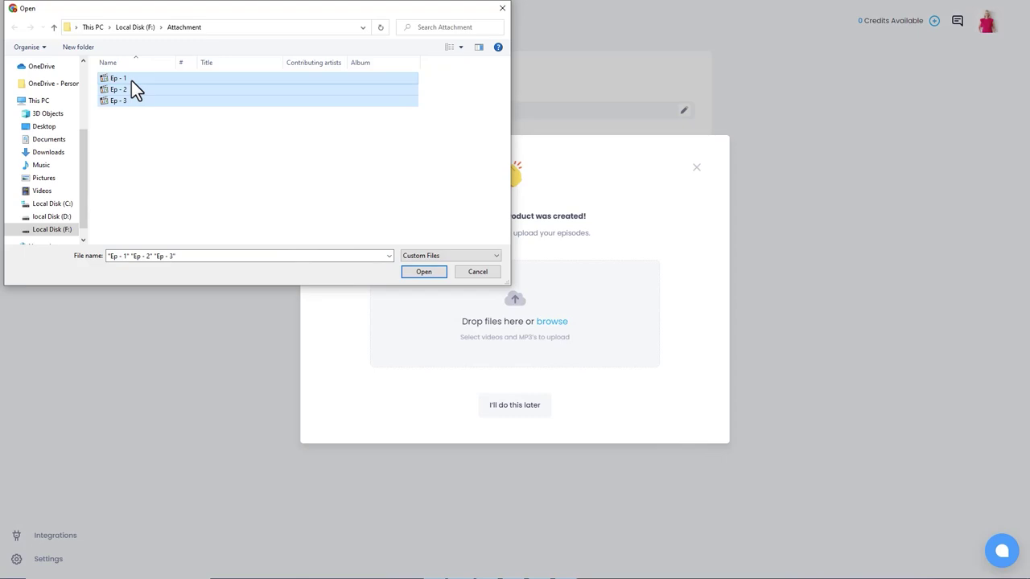
{"action": "double_click", "coordinate": [131, 80]}
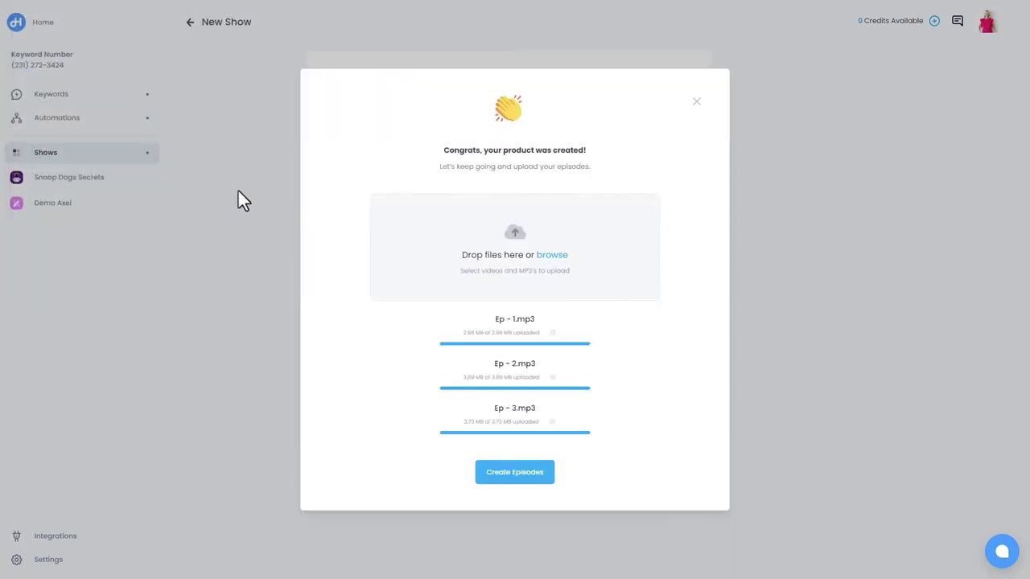
{"action": "left_click", "coordinate": [516, 476]}
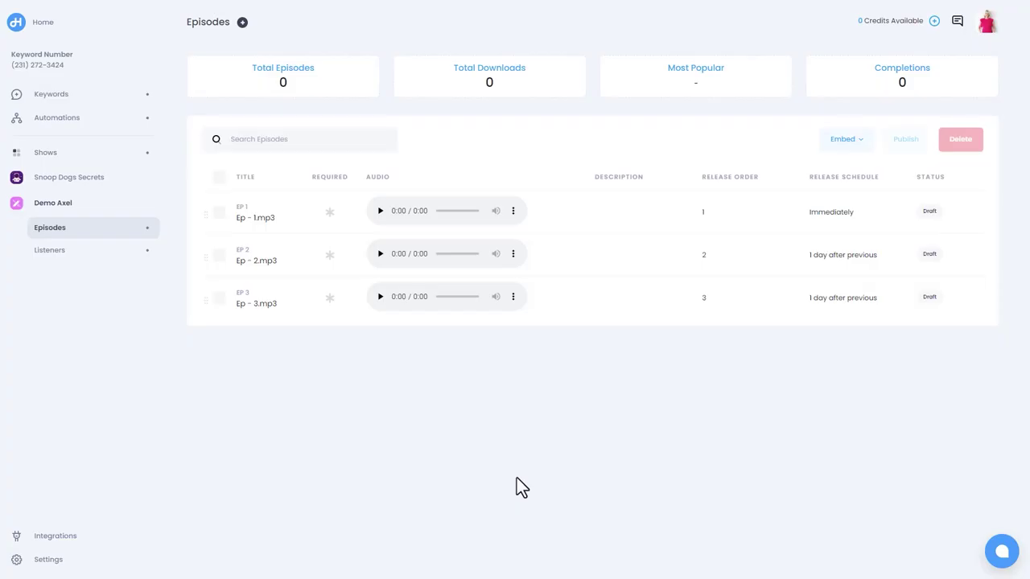
{"action": "left_click", "coordinate": [219, 178]}
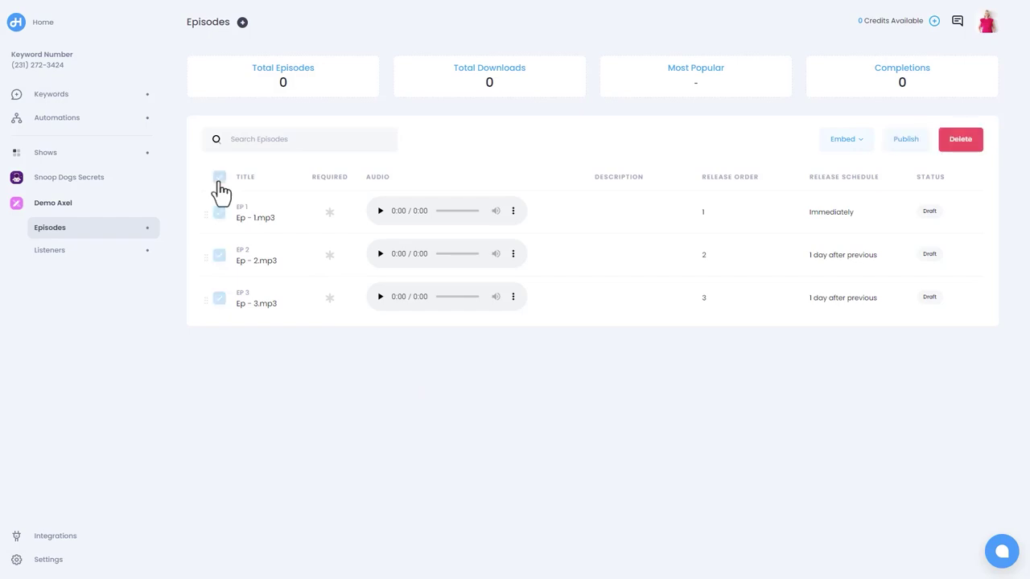
{"action": "left_click", "coordinate": [904, 144]}
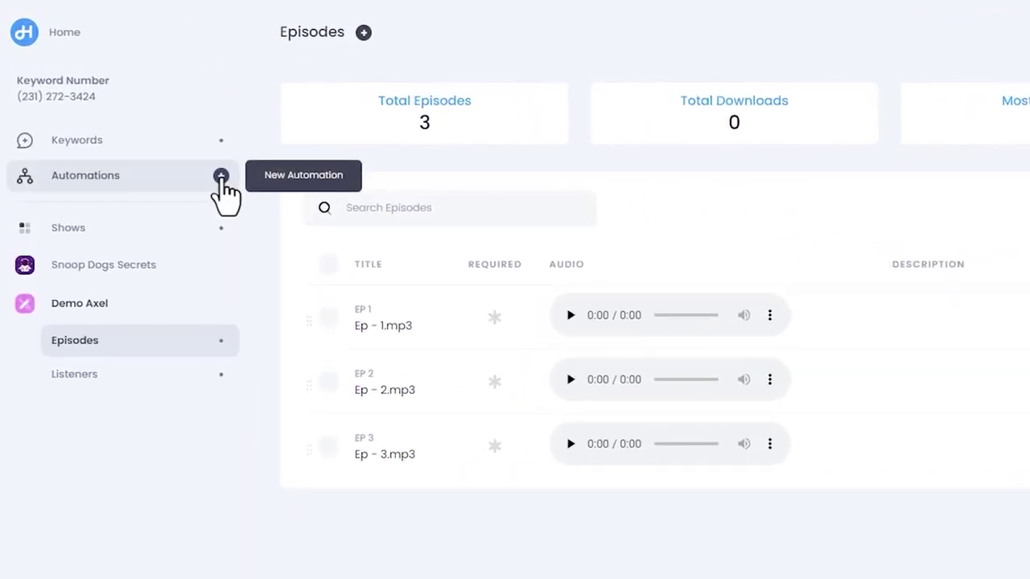
Create the first automation and assign it to the Demo Axel show.
{"action": "left_click", "coordinate": [221, 178]}
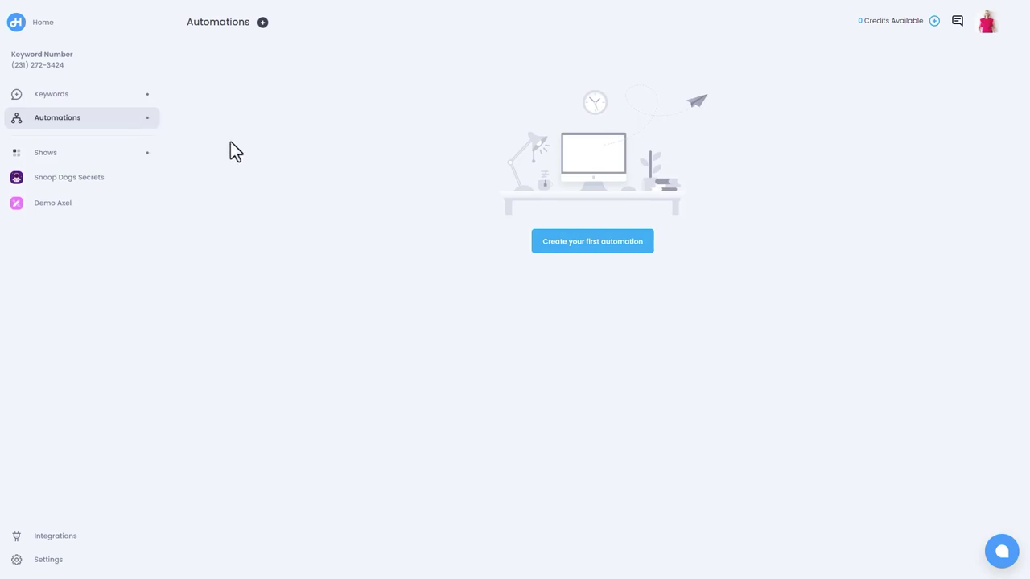
{"action": "left_click", "coordinate": [590, 245]}
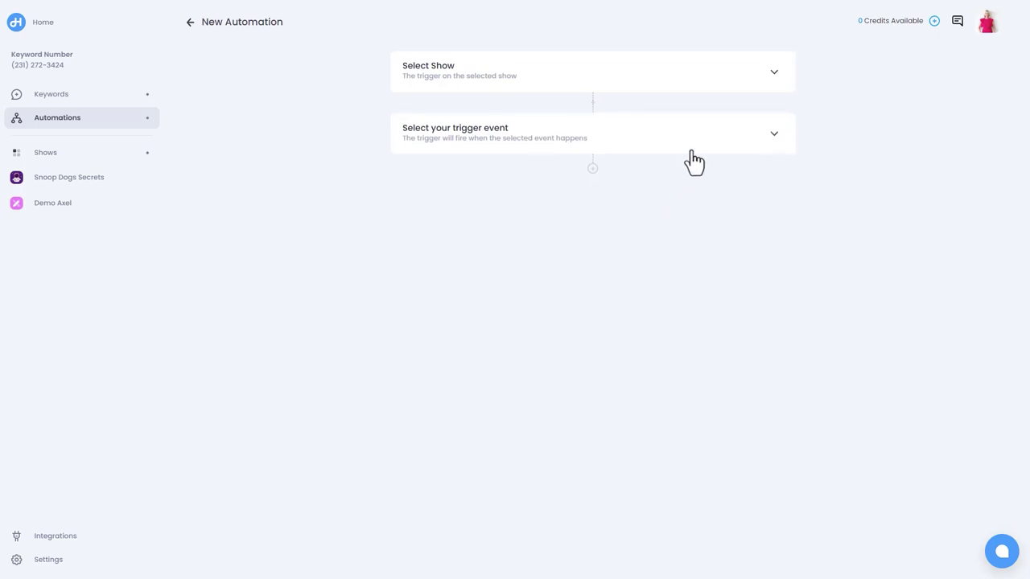
{"action": "left_click", "coordinate": [774, 73]}
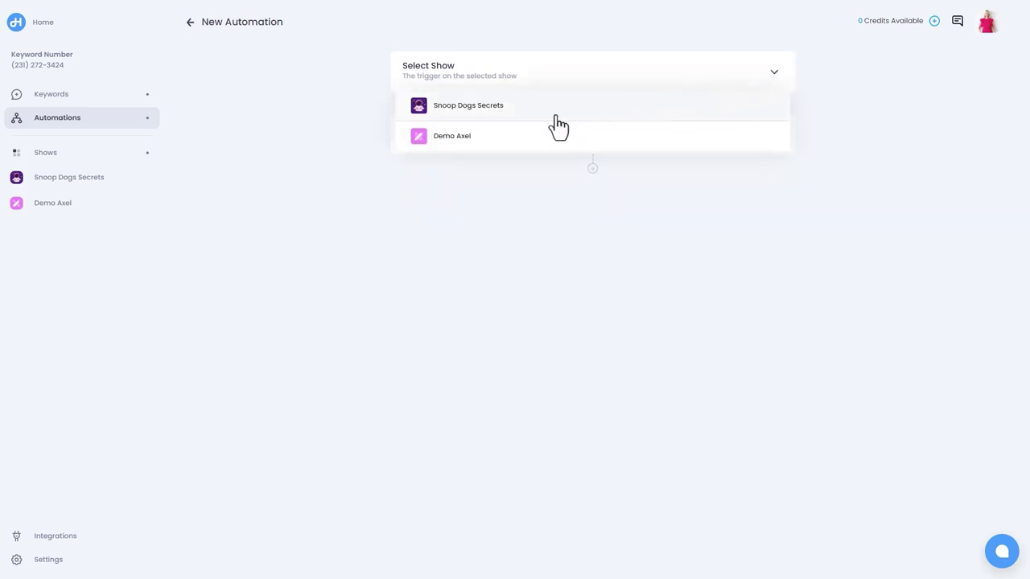
{"action": "left_click", "coordinate": [451, 143]}
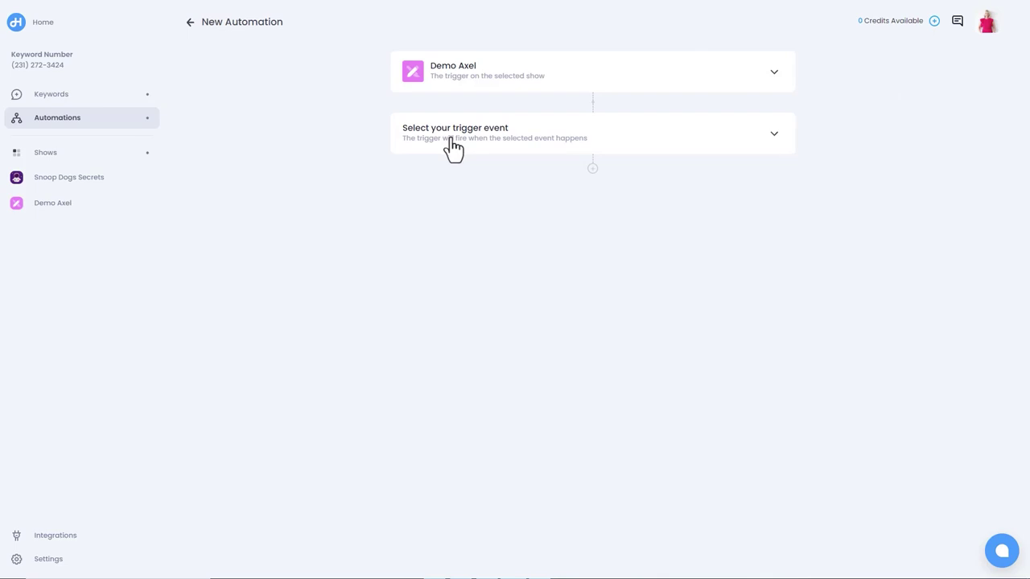
Set the trigger event to Play through rate for episode Ep - 1.mp3 at about 0:46.
{"action": "left_click", "coordinate": [774, 145]}
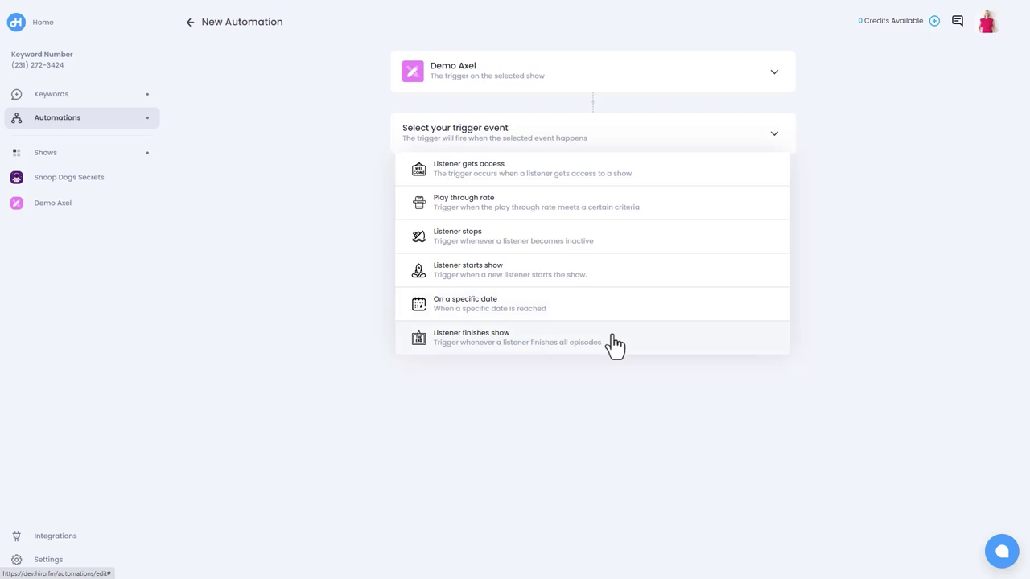
{"action": "left_click", "coordinate": [612, 336]}
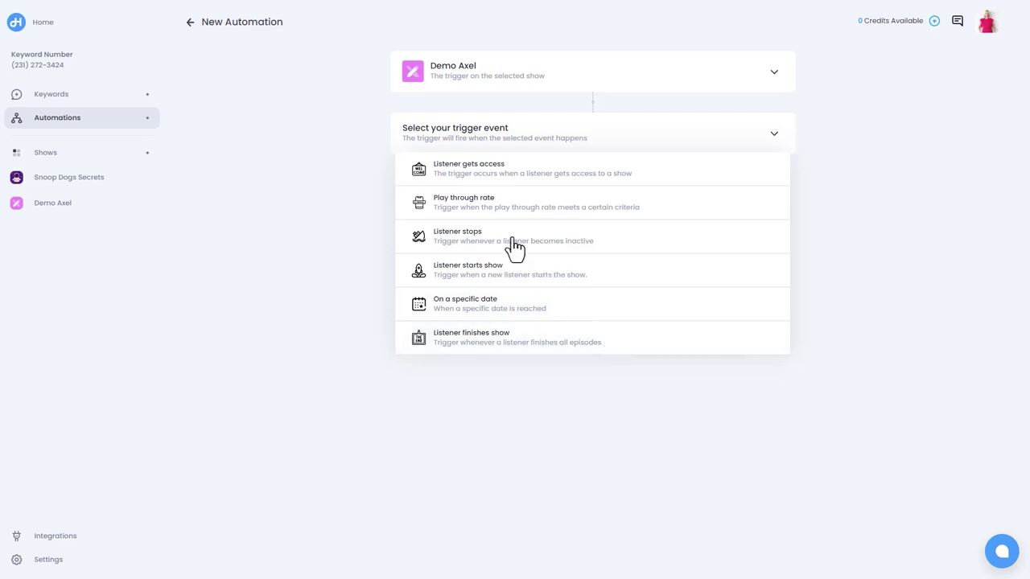
{"action": "left_click", "coordinate": [475, 203]}
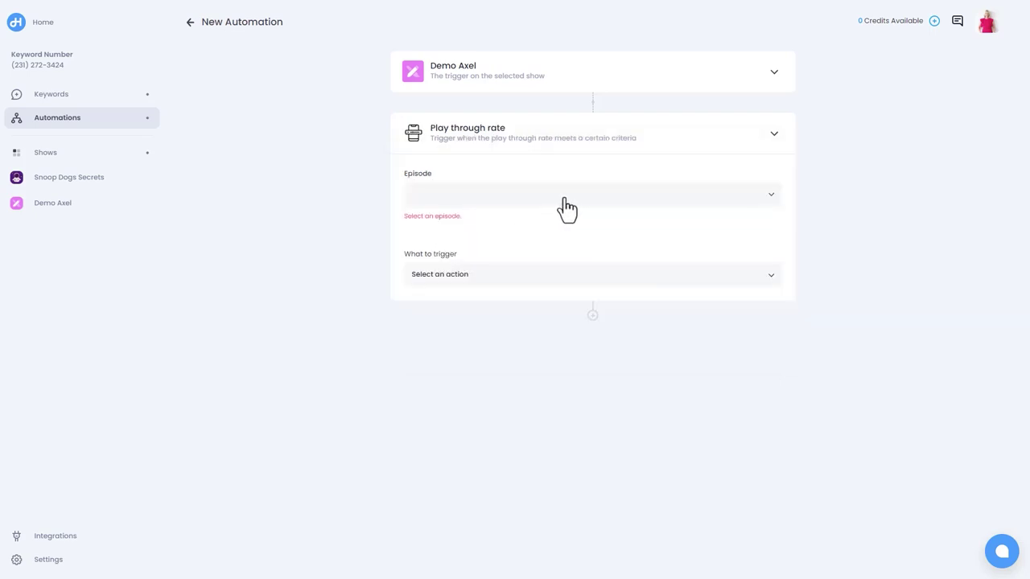
{"action": "left_click", "coordinate": [762, 203]}
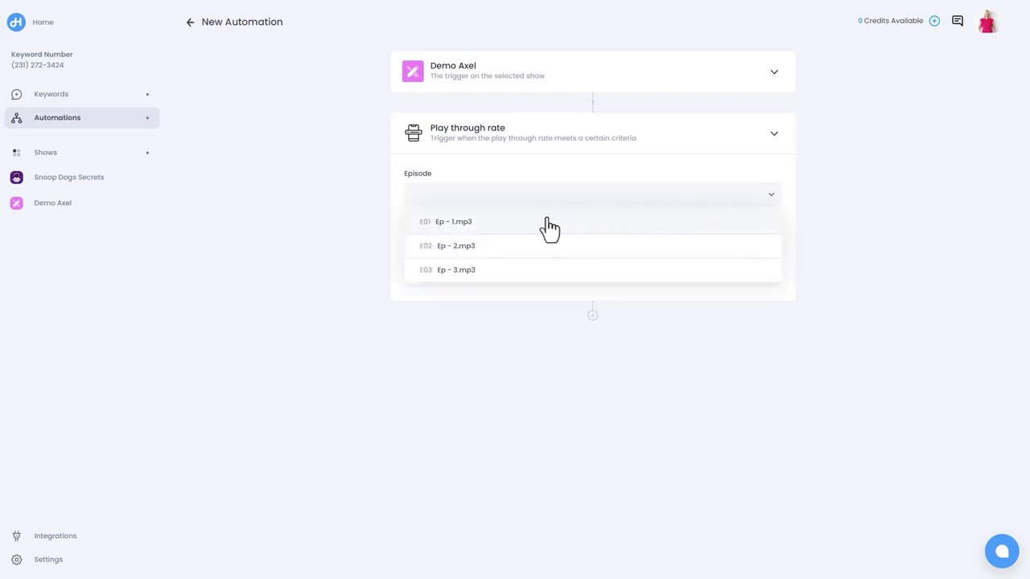
{"action": "left_click", "coordinate": [469, 222]}
{"action": "left_click", "coordinate": [470, 226]}
{"action": "left_click_drag", "start_coordinate": [470, 226], "coordinate": [583, 226]}
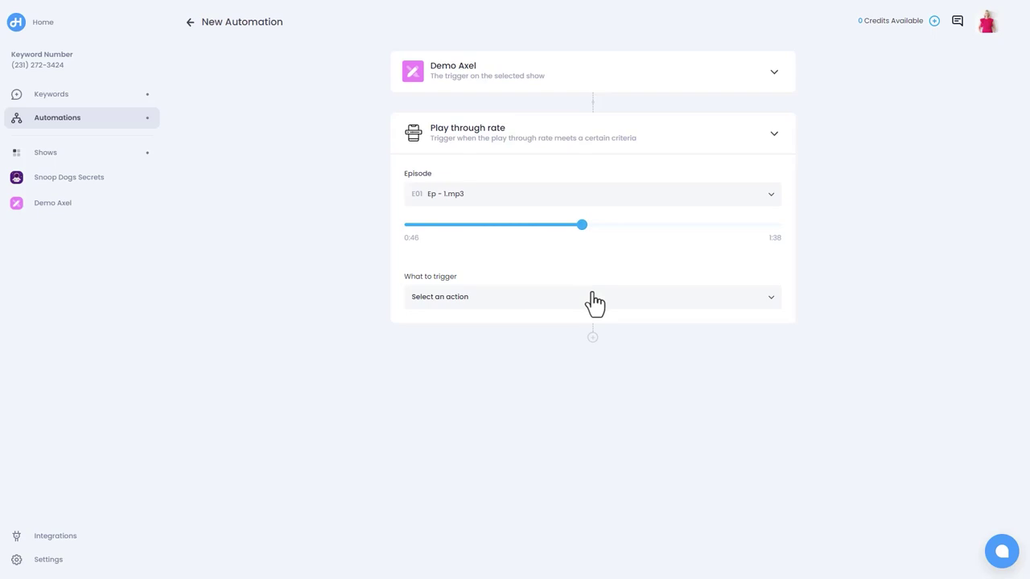
Set the automation's action to Send SMS with the sending time kept at Immediately.
{"action": "left_click", "coordinate": [593, 296]}
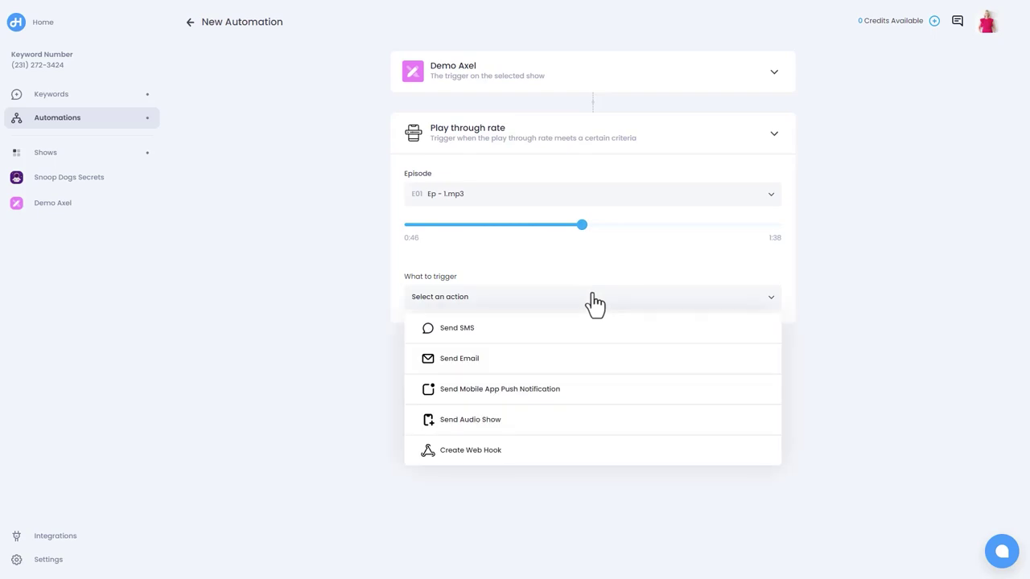
{"action": "left_click", "coordinate": [457, 336]}
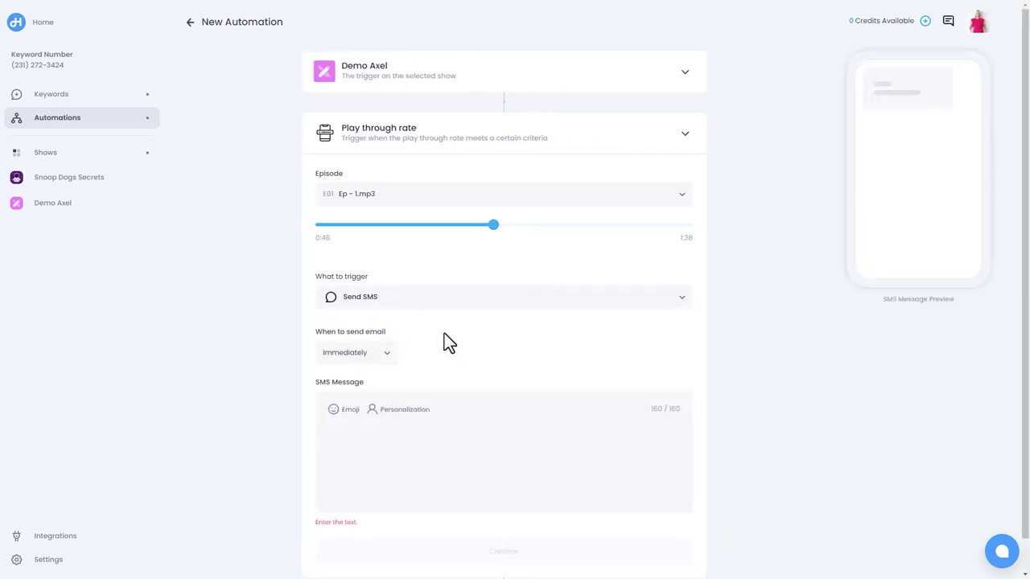
{"action": "left_click", "coordinate": [386, 352]}
{"action": "left_click", "coordinate": [385, 352]}
{"action": "scroll", "coordinate": [385, 350], "scroll_direction": "down", "scroll_amount": 1}
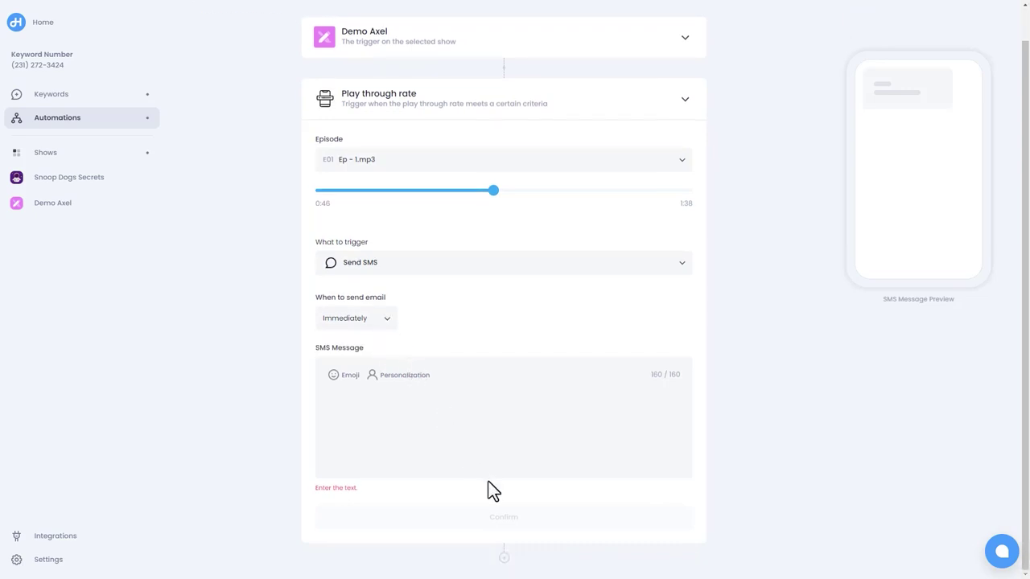
Write the two-sentence Lorem Ipsum placeholder text, ending in "ever since the 1500s.", as the SMS message and confirm the trigger.
{"action": "type", "text": "Lorem Ipsum is simply dummy text of the printing and typesetting industry. Lorem Ipsum has been the industry's standard dummy text ever since the 1500s."}
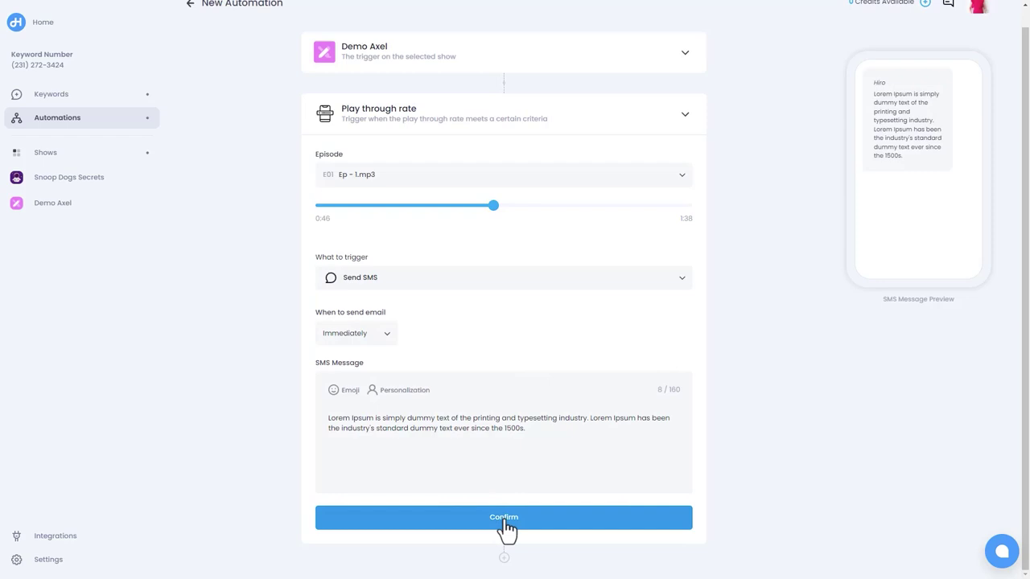
{"action": "left_click", "coordinate": [504, 520]}
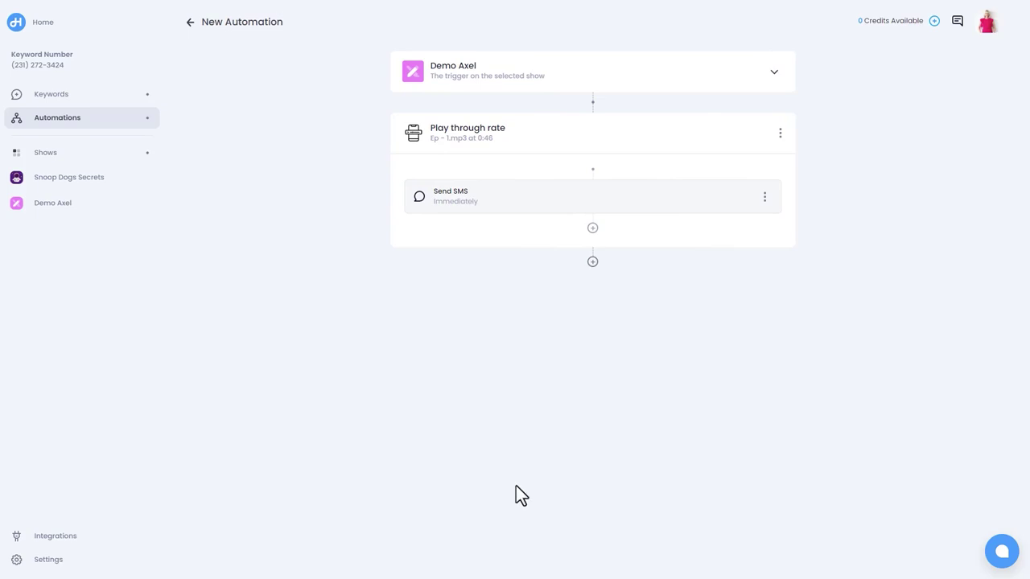
Add a second trigger event, On a specific date, with the trigger date 12/10/2022 12:00 AM.
{"action": "left_click", "coordinate": [593, 263]}
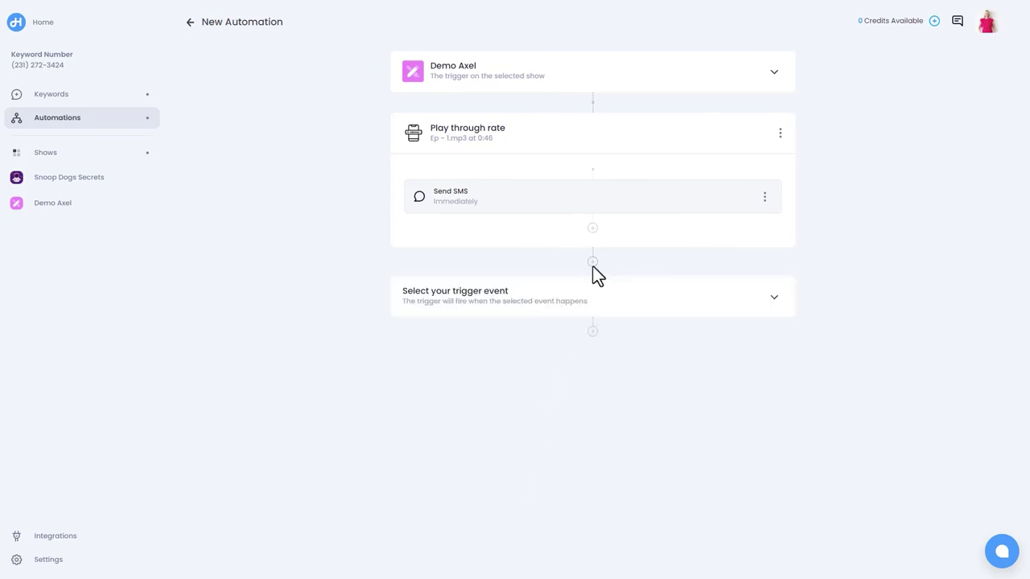
{"action": "left_click", "coordinate": [771, 297]}
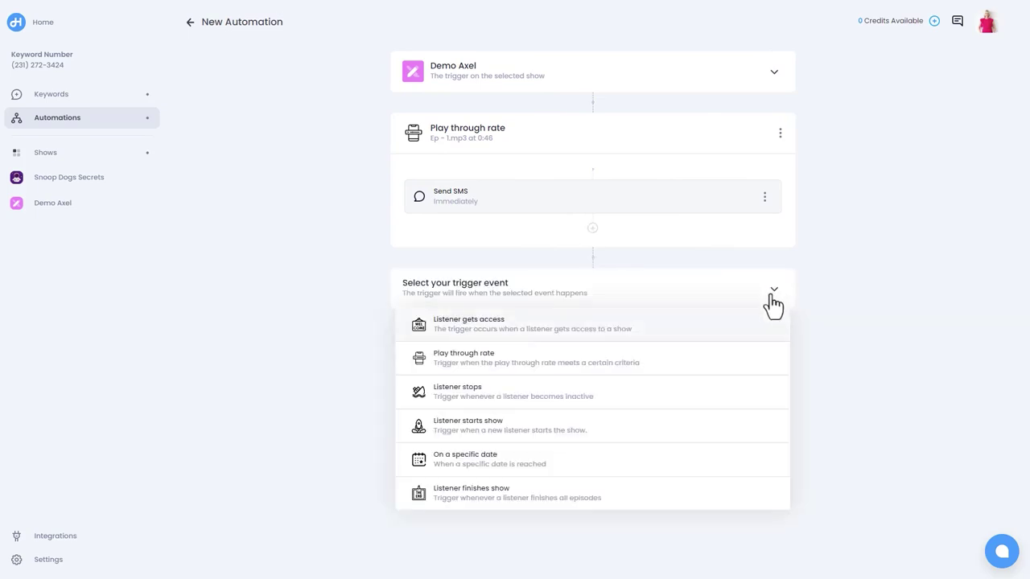
{"action": "left_click", "coordinate": [471, 469]}
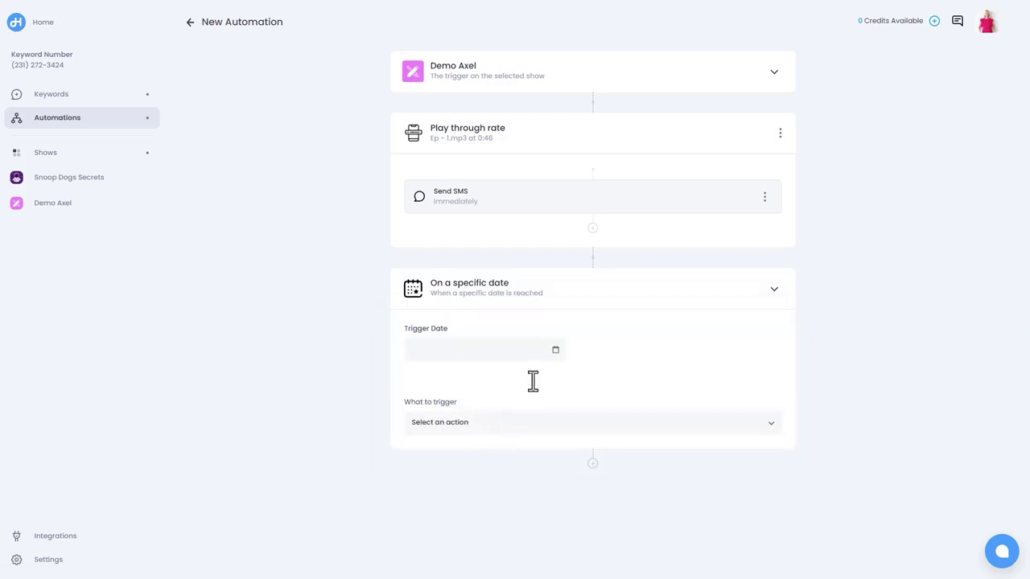
{"action": "left_click", "coordinate": [555, 352]}
{"action": "left_click", "coordinate": [526, 423]}
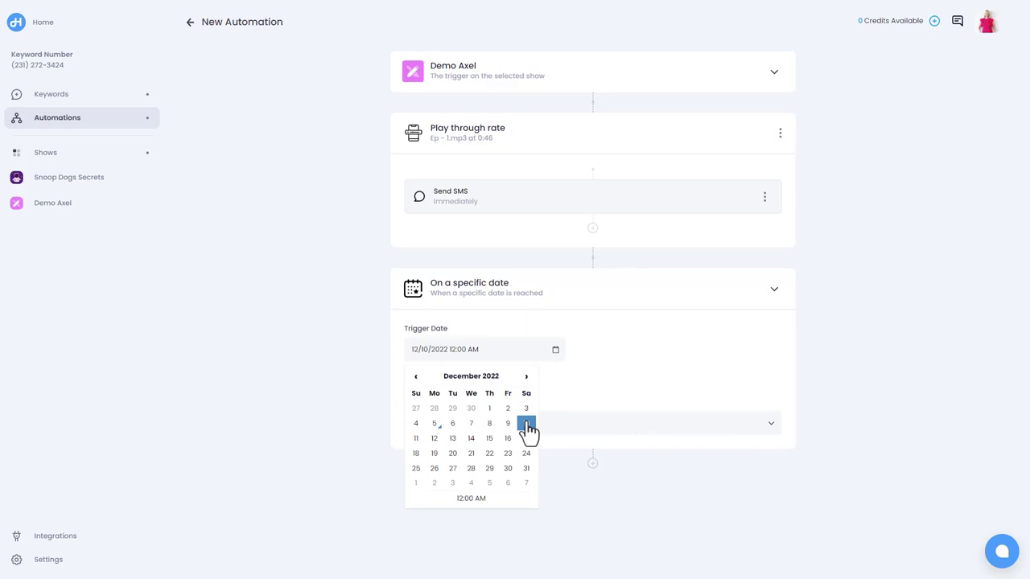
Make the date trigger send an email titled "Signup for a great discount today!" with the two-sentence Lorem Ipsum text as its message, and confirm it.
{"action": "left_click", "coordinate": [770, 426]}
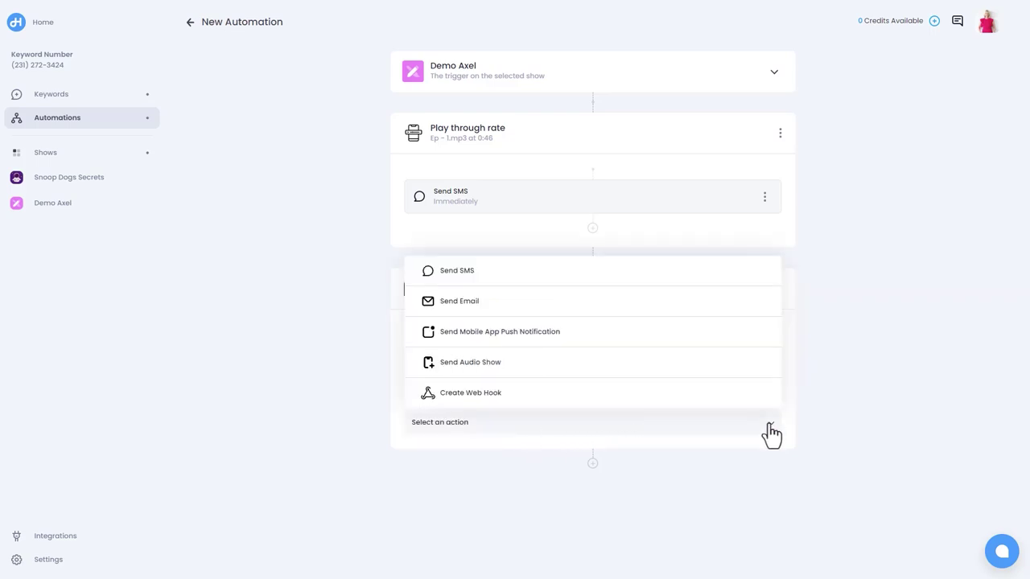
{"action": "left_click", "coordinate": [476, 304]}
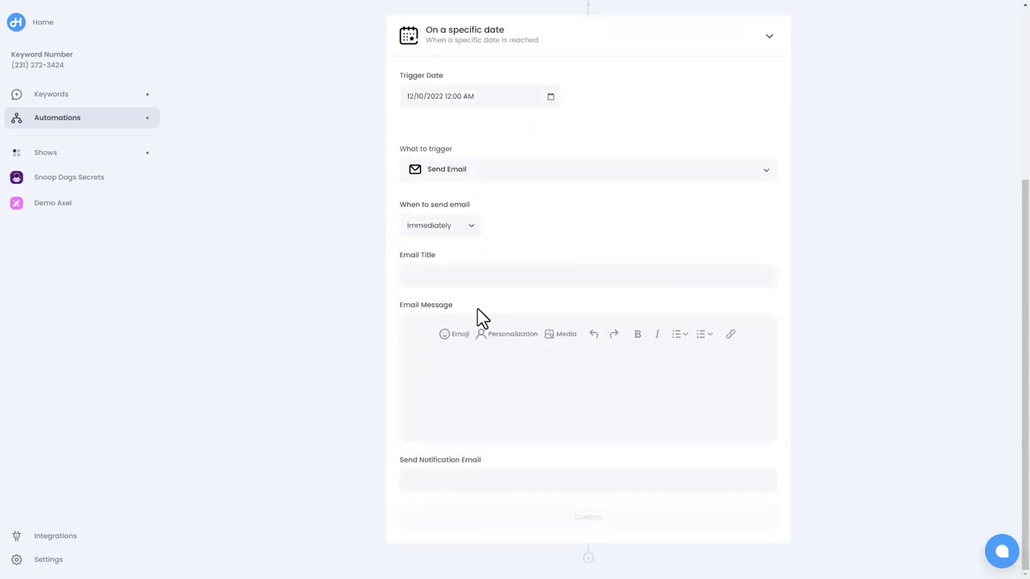
{"action": "type", "text": "Signup for a great discount today!"}
{"action": "left_click", "coordinate": [592, 432]}
{"action": "type", "text": "Lorem Ipsum is simply dummy text of the printing and typesetting industry. Lorem Ipsum has been the industry's standard dummy text ever since the 1500s."}
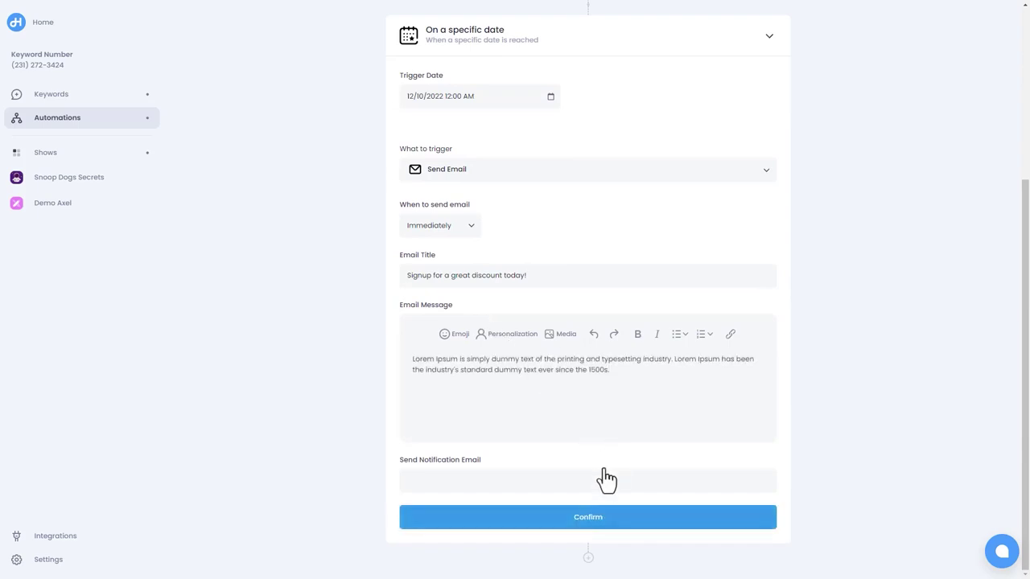
{"action": "left_click", "coordinate": [588, 520]}
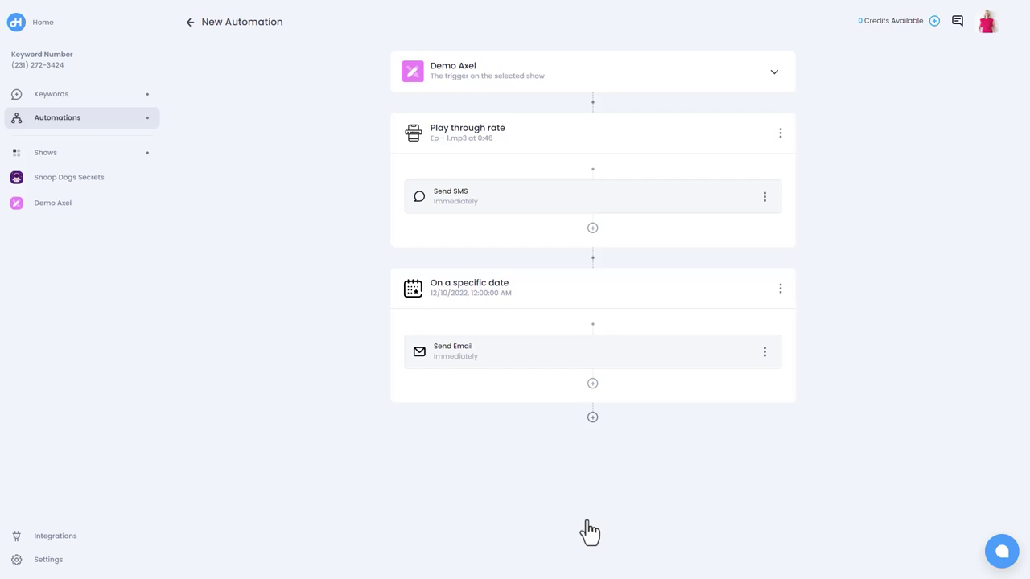
Add a third trigger event, Listener stops, firing 1 minute after the listener stops, with the unit kept at minutes.
{"action": "left_click", "coordinate": [592, 416]}
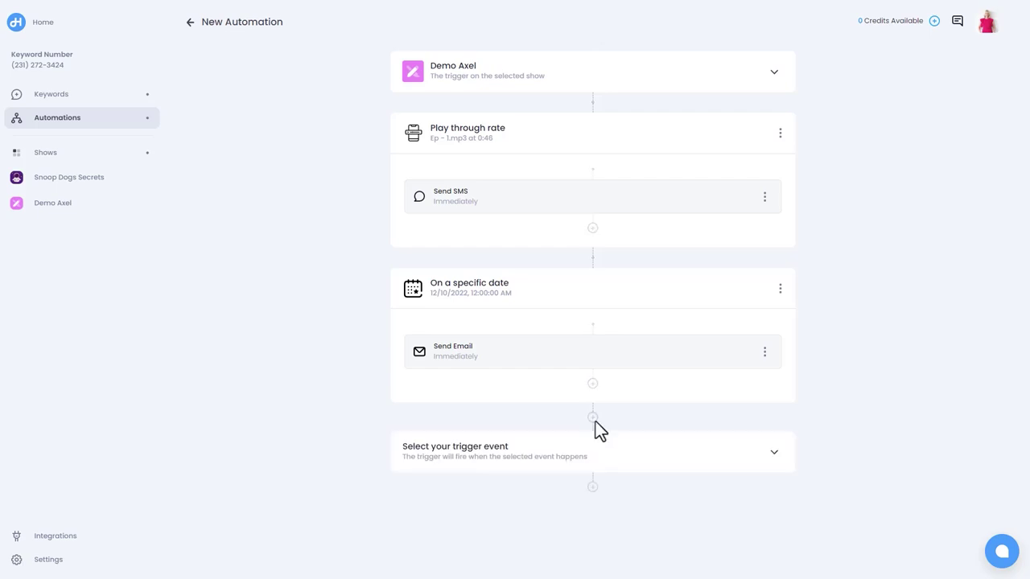
{"action": "left_click", "coordinate": [774, 446]}
{"action": "left_click", "coordinate": [492, 314]}
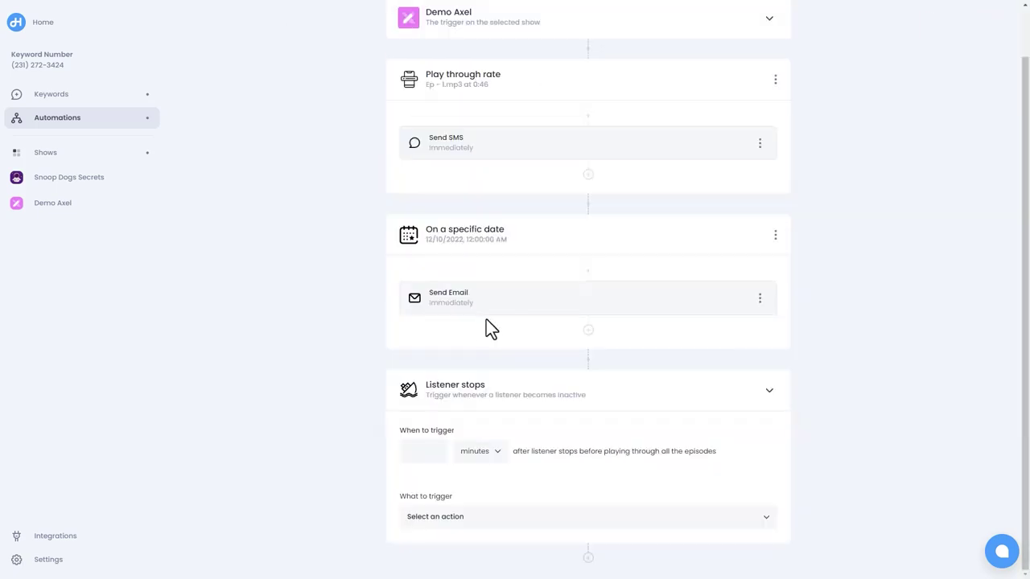
{"action": "left_click", "coordinate": [442, 457]}
{"action": "left_click", "coordinate": [495, 452]}
{"action": "left_click", "coordinate": [495, 452]}
Set the action to Send Mobile App Push Notification, titled "Free Gift For You!" with the message "You just got a free gift. Click to claim it now.".
{"action": "left_click", "coordinate": [768, 523]}
{"action": "left_click", "coordinate": [522, 427]}
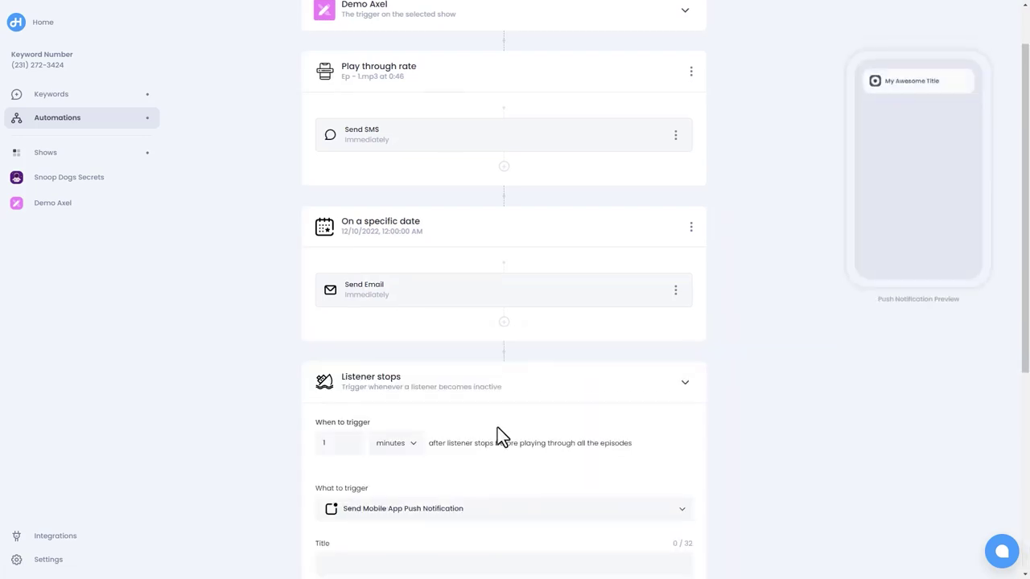
{"action": "scroll", "coordinate": [497, 434], "scroll_direction": "down", "scroll_amount": 4}
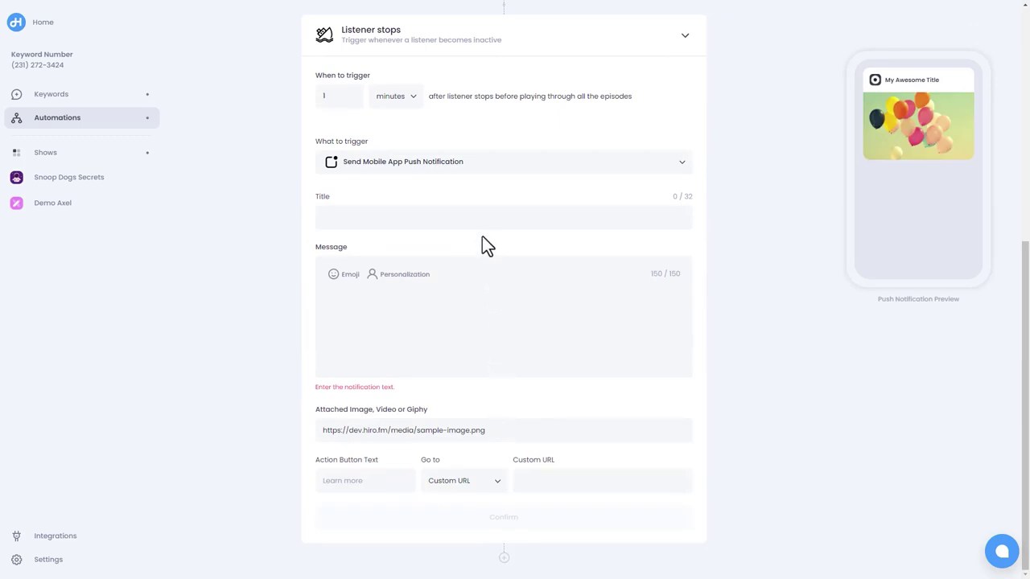
{"action": "type", "text": "Free Gift For You!"}
{"action": "left_click", "coordinate": [558, 378]}
{"action": "type", "text": "You just got a free gift. Click to cl"}
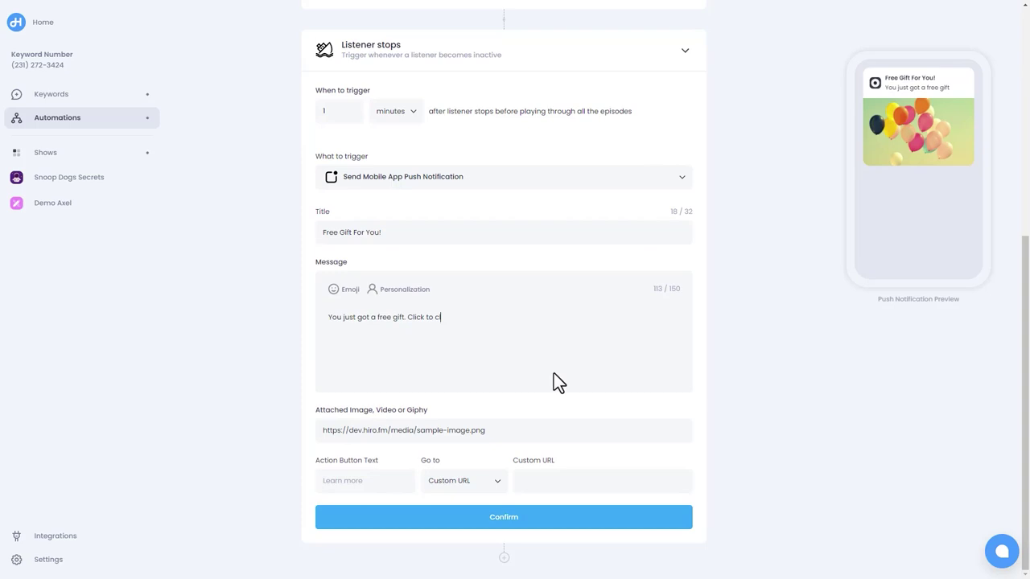
{"action": "type", "text": "aim it now."}
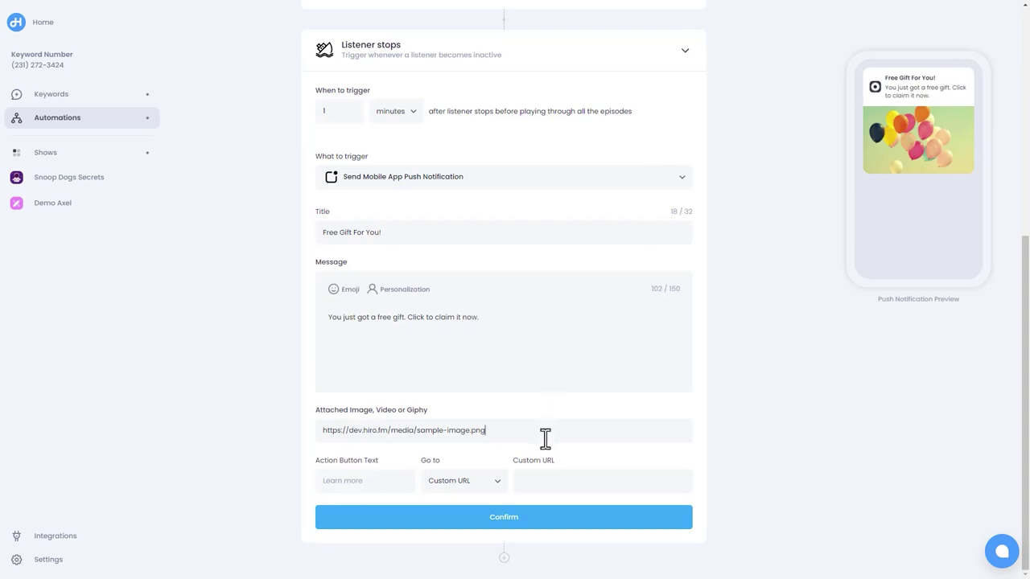
{"action": "key", "text": "ctrl+a"}
{"action": "type", "text": "https://media.giphy.com/media/3oz8xBkRsgPTnbK1GM/giphy.gif"}
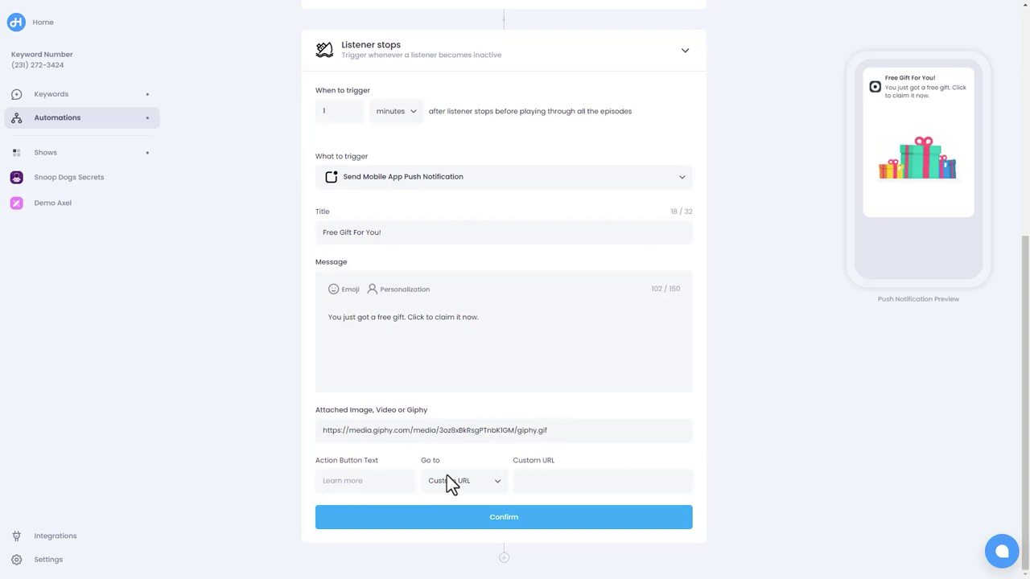
{"action": "left_click", "coordinate": [407, 487]}
{"action": "type", "text": "Claim Now"}
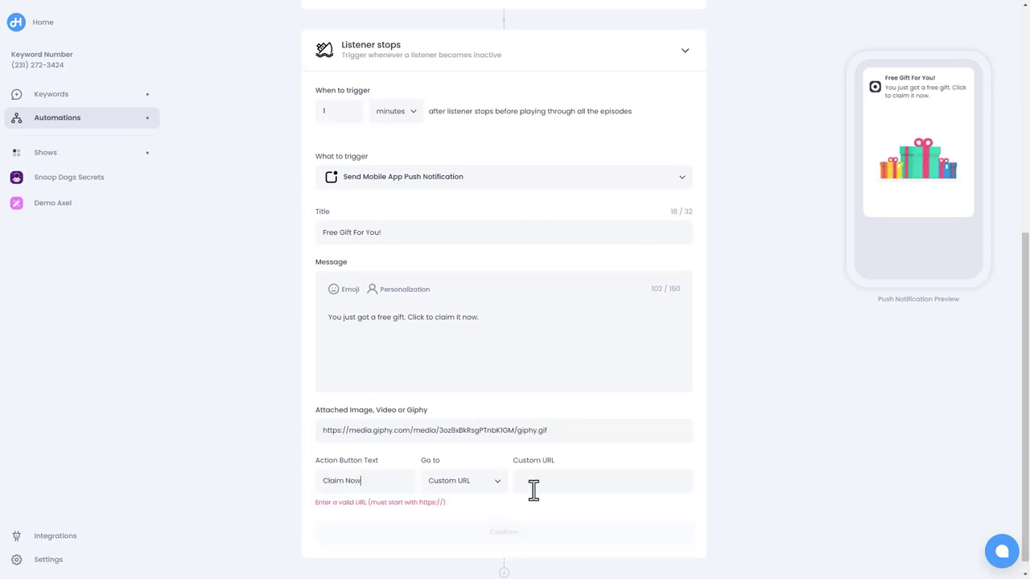
{"action": "left_click", "coordinate": [635, 492]}
{"action": "type", "text": "https://www.customurl.com"}
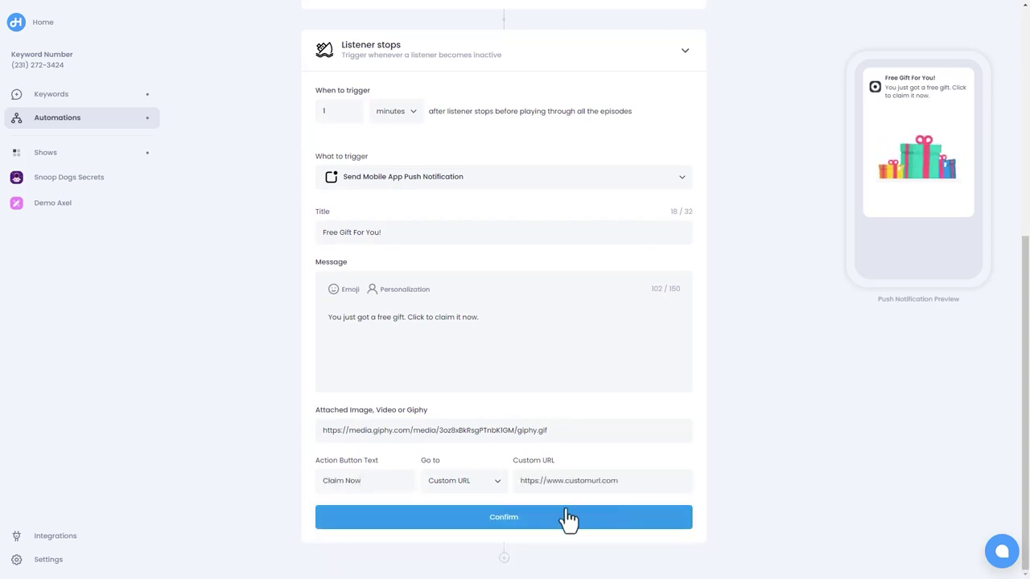
{"action": "left_click", "coordinate": [506, 520]}
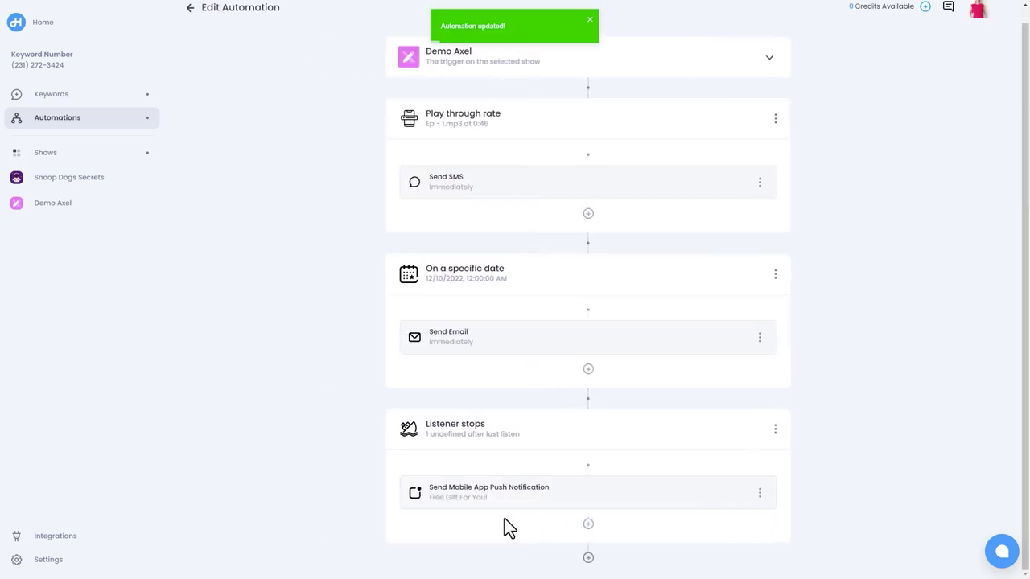